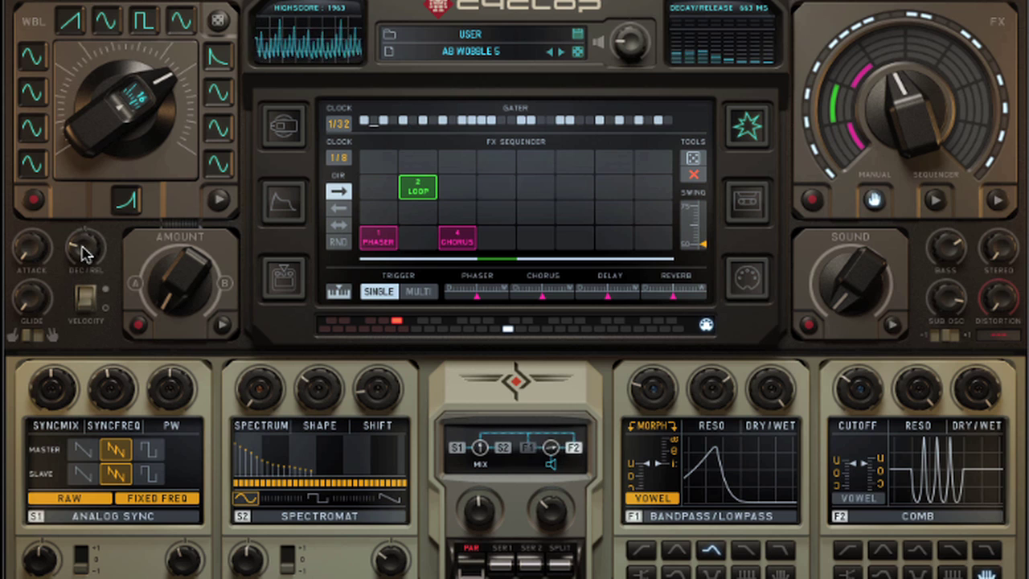
# Sweep the envelope's decay/release time down and up to vary how long the notes ring
pyautogui.moveTo(83, 272); pyautogui.dragTo(78, 295)
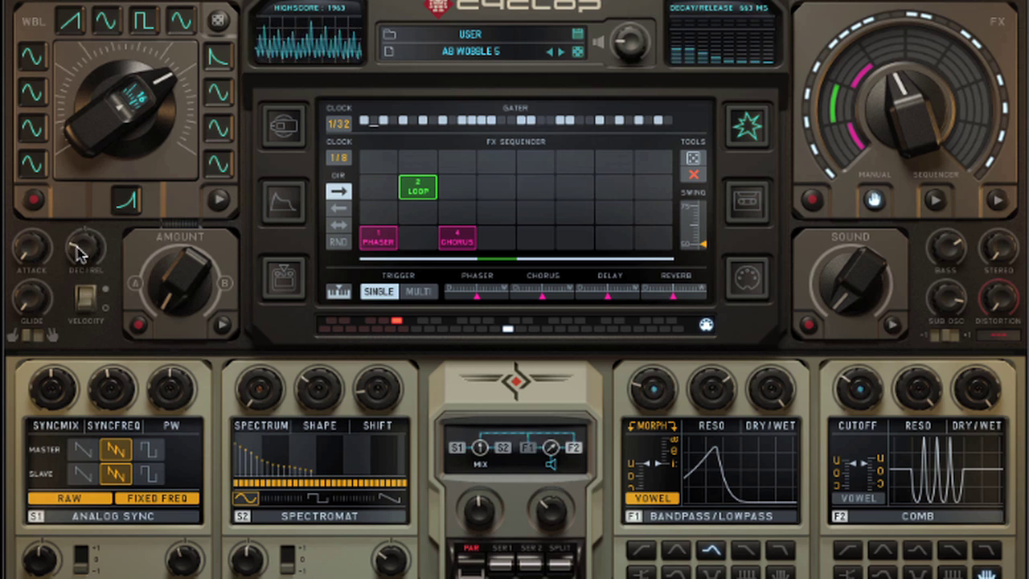
pyautogui.moveTo(81, 199); pyautogui.dragTo(86, 170)
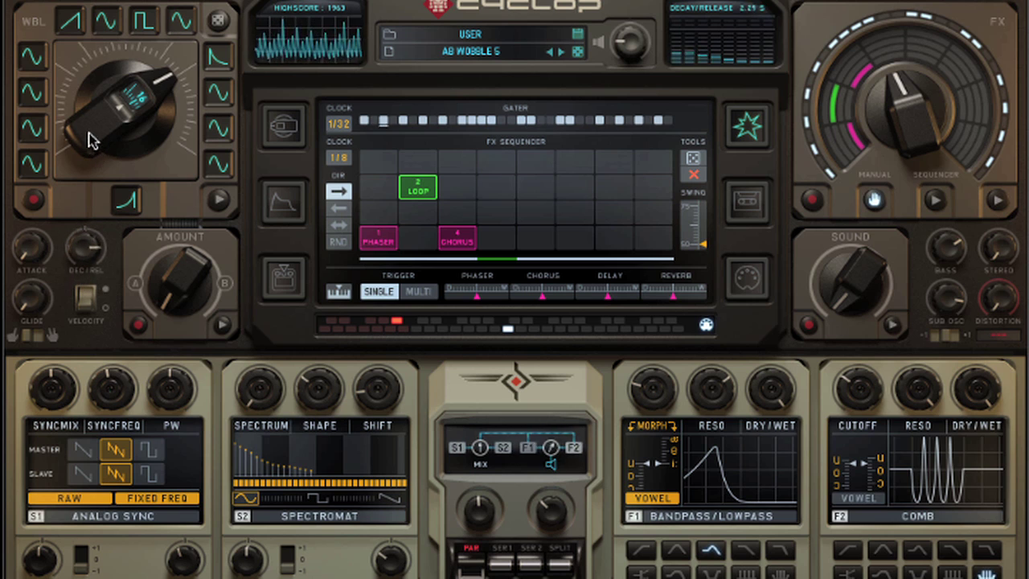
pyautogui.moveTo(89, 140); pyautogui.dragTo(85, 218)
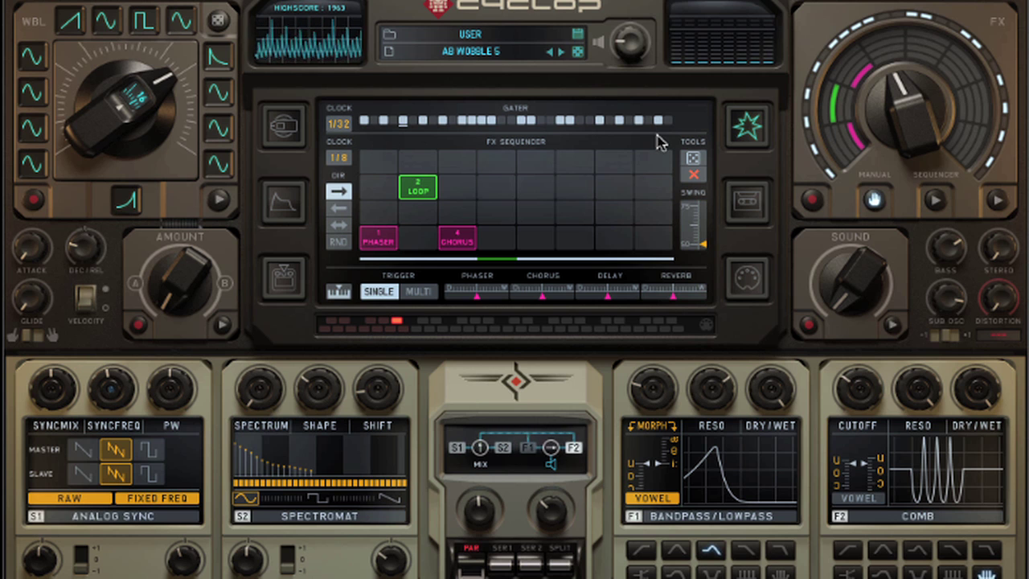
# Set the gater's clock to 1/64
pyautogui.click(338, 125)
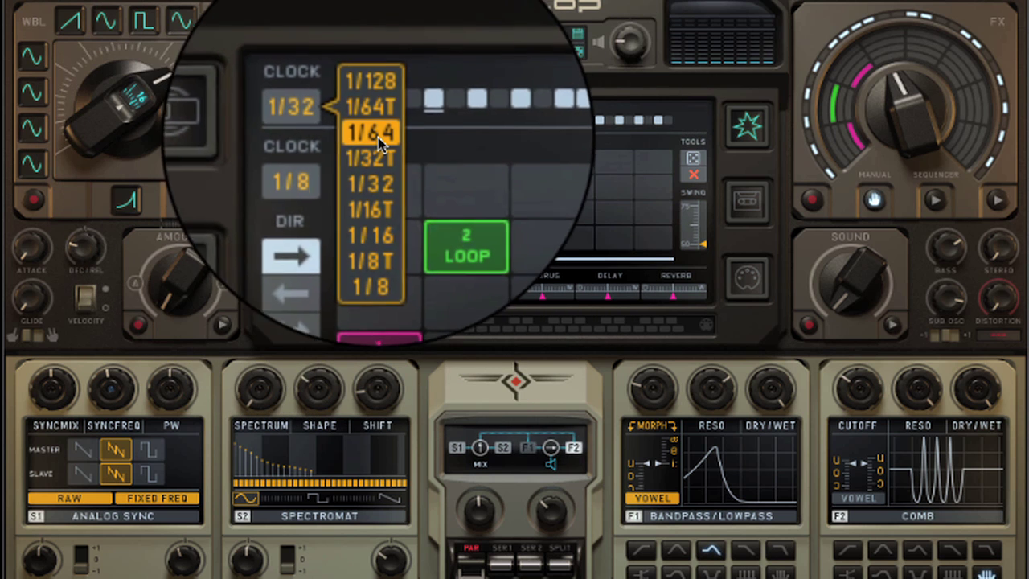
pyautogui.click(380, 142)
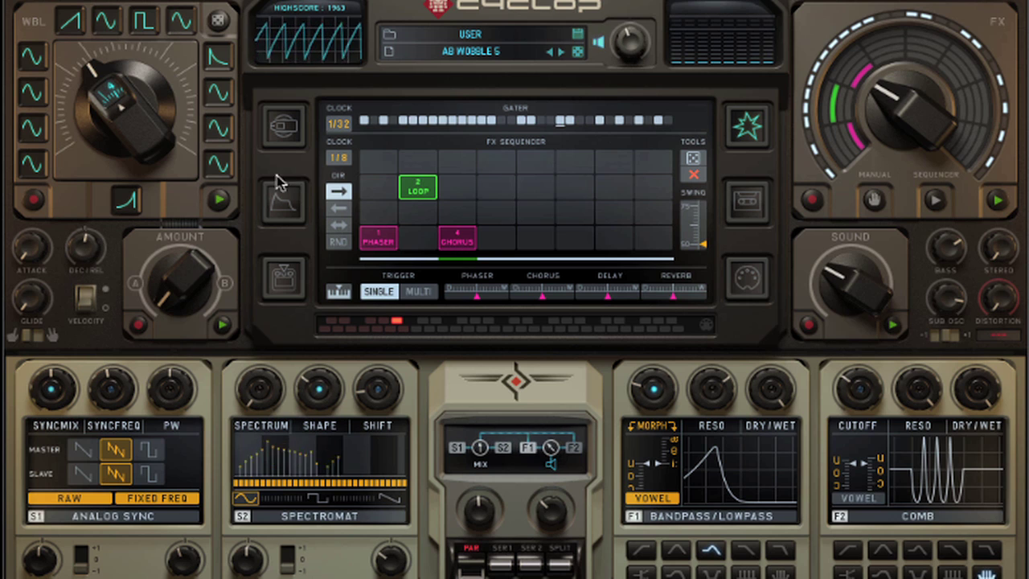
# Open the wobble amount assignments and compare sets A and B by sweeping the Amount knob down to A and up to 100 %
pyautogui.click(283, 274)
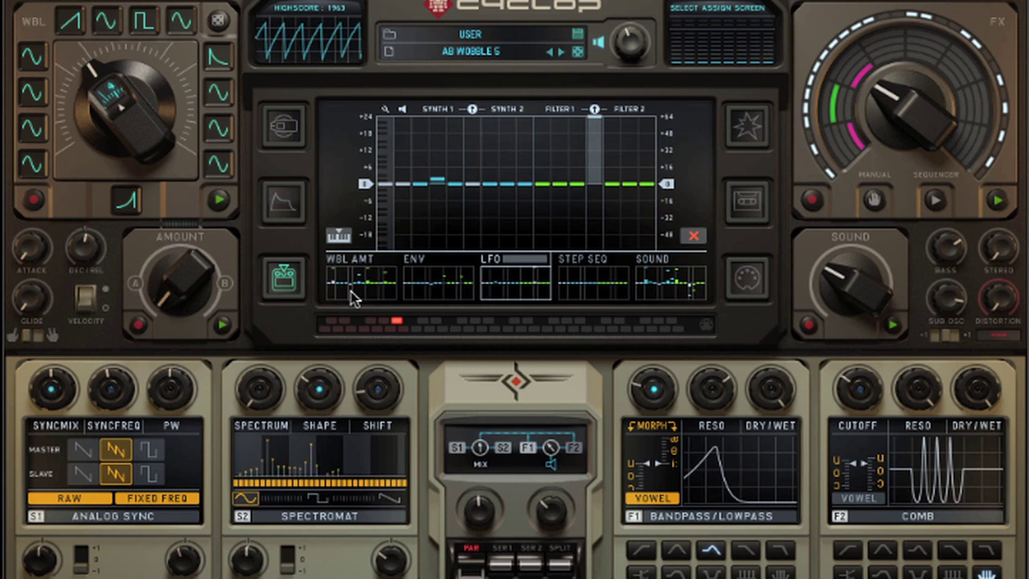
pyautogui.click(343, 137)
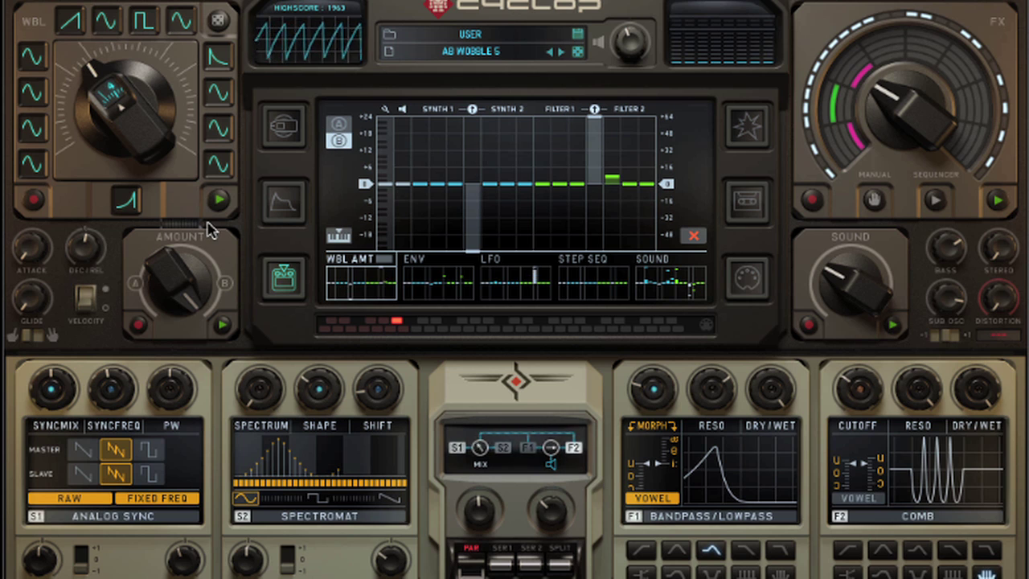
pyautogui.moveTo(207, 229); pyautogui.dragTo(211, 281)
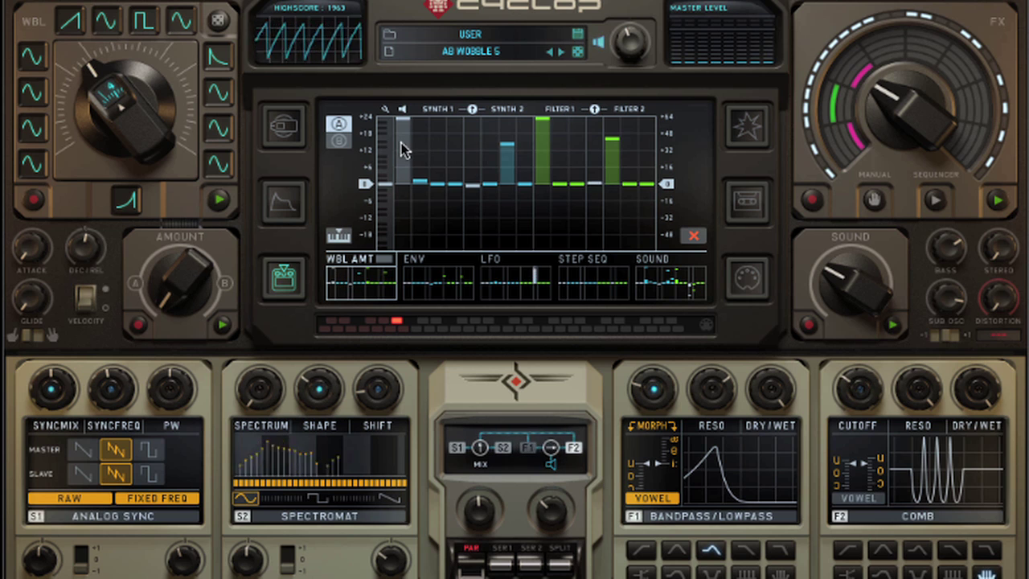
pyautogui.moveTo(405, 152); pyautogui.dragTo(405, 180)
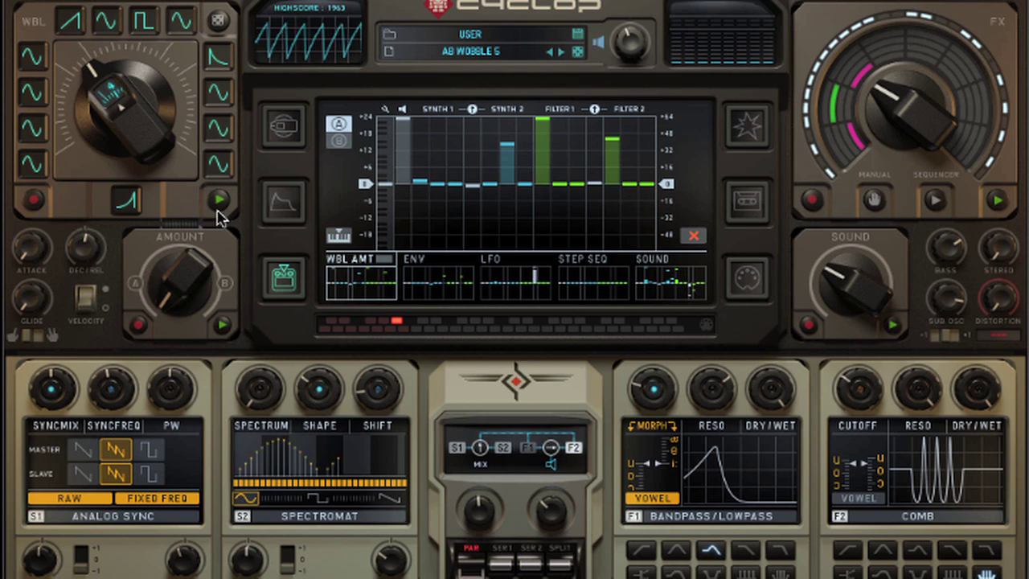
pyautogui.moveTo(171, 306); pyautogui.dragTo(173, 93)
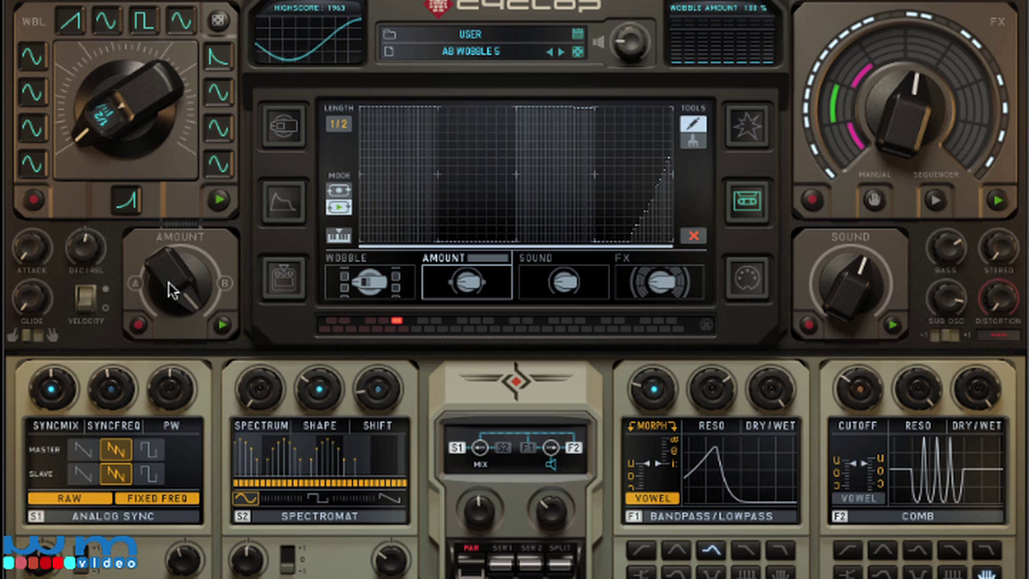
# Record a movement of the wobble Amount knob and switch off the Wobble knob's recorded playback
pyautogui.click(142, 324)
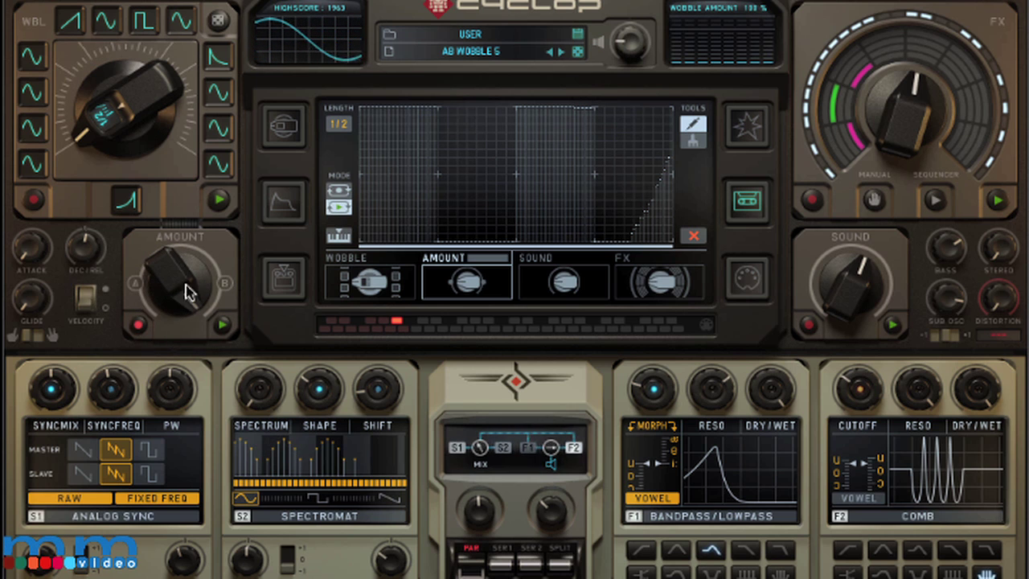
pyautogui.moveTo(183, 284)
pyautogui.mouseDown()
pyautogui.moveTo(164, 431)
pyautogui.moveTo(177, 573)
pyautogui.moveTo(199, 467)
pyautogui.mouseUp()
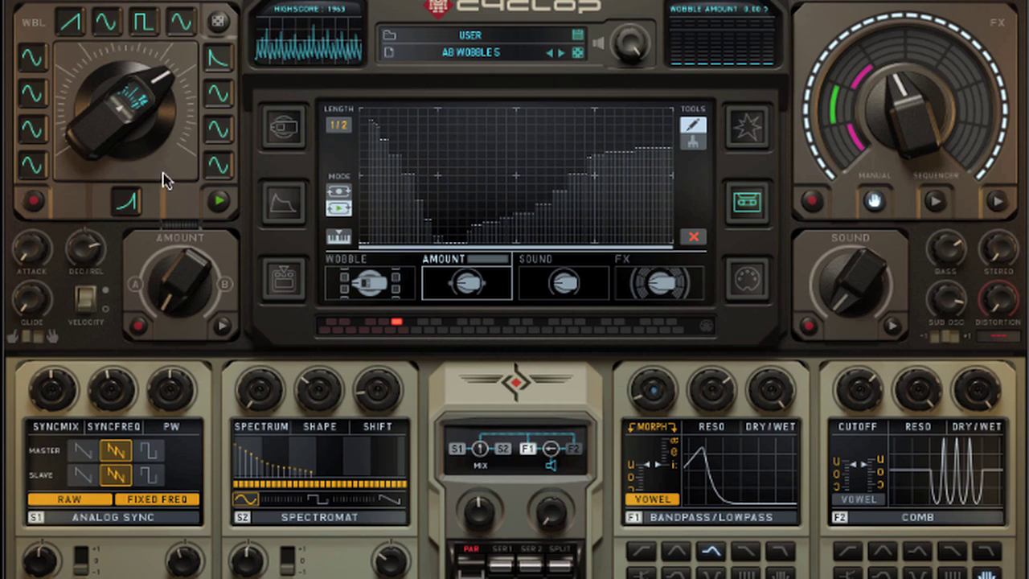
pyautogui.click(219, 201)
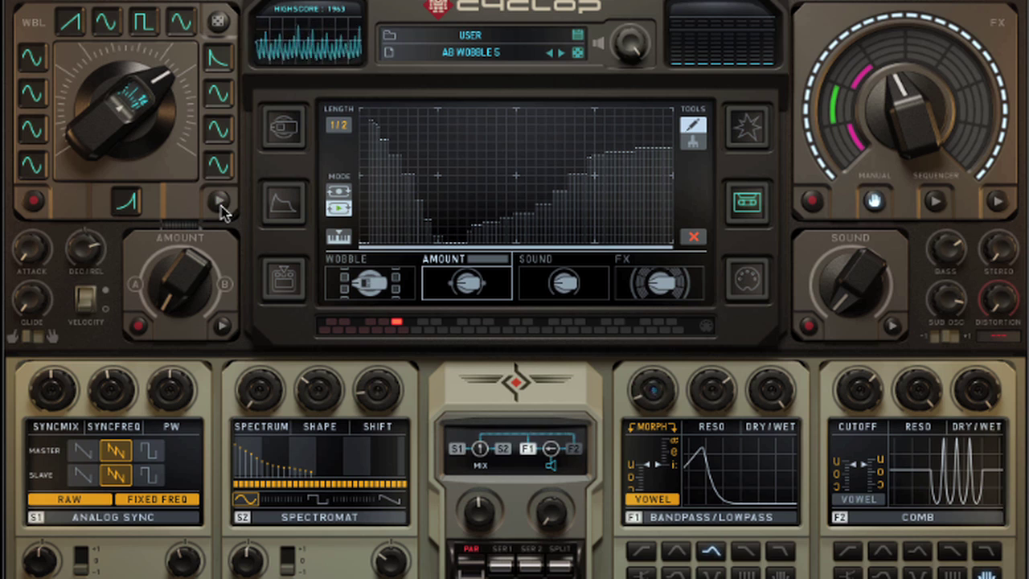
pyautogui.click(224, 326)
# Clear the wobble amount's B assignments in the assignment page and test the Amount knob by sweeping it from A towards B
pyautogui.click(283, 279)
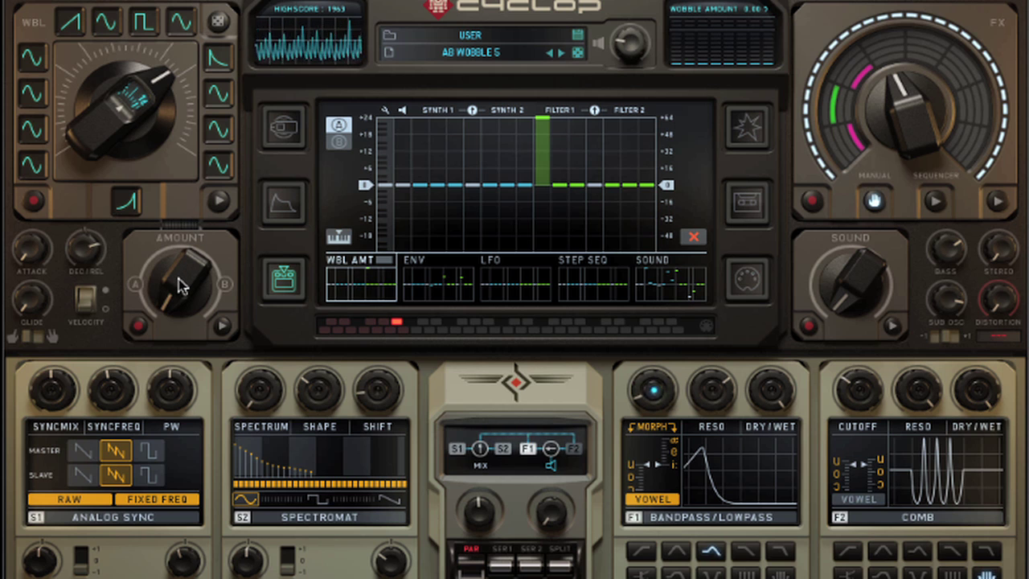
pyautogui.moveTo(180, 285); pyautogui.dragTo(160, 42)
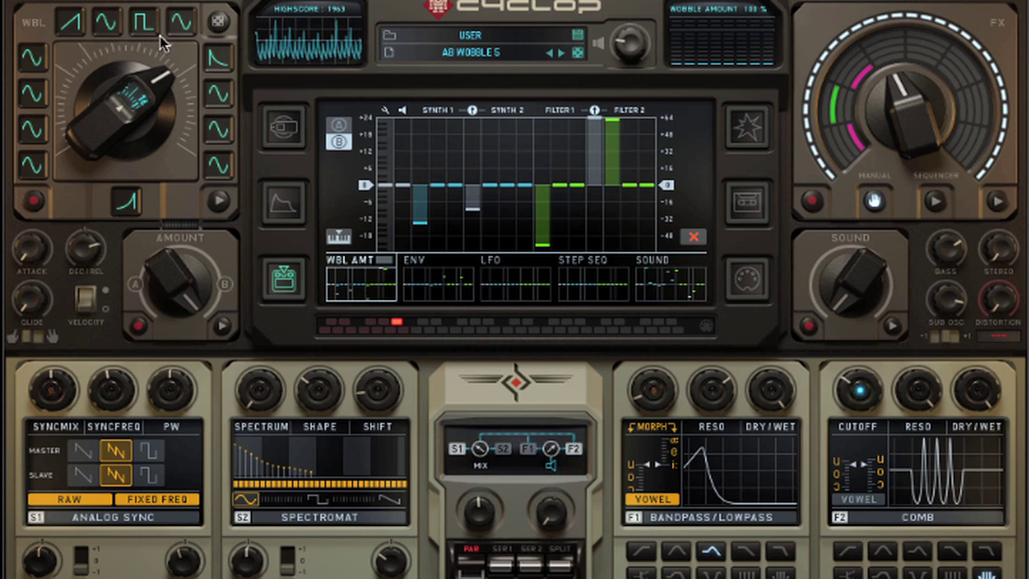
pyautogui.click(694, 238)
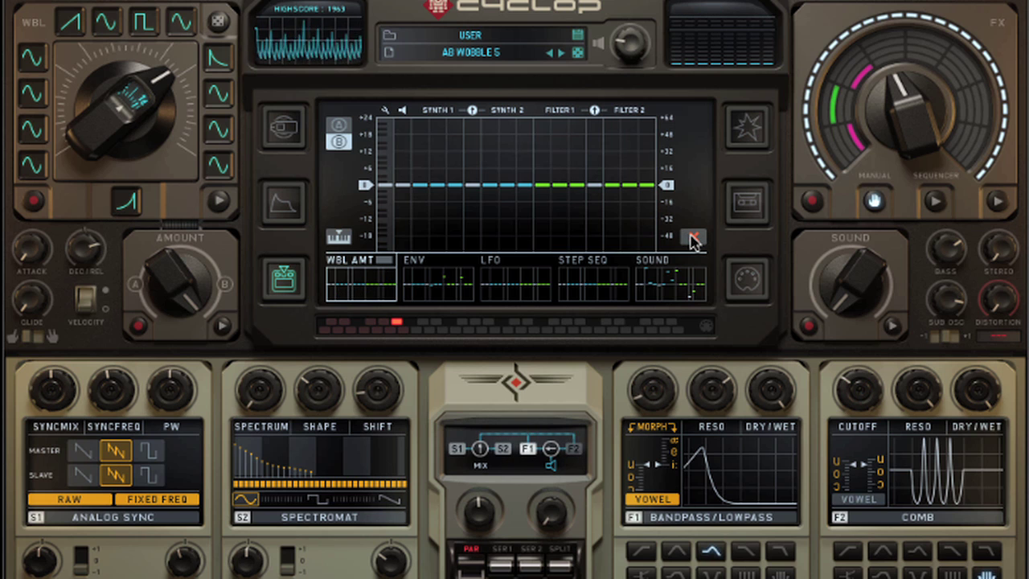
pyautogui.click(597, 185)
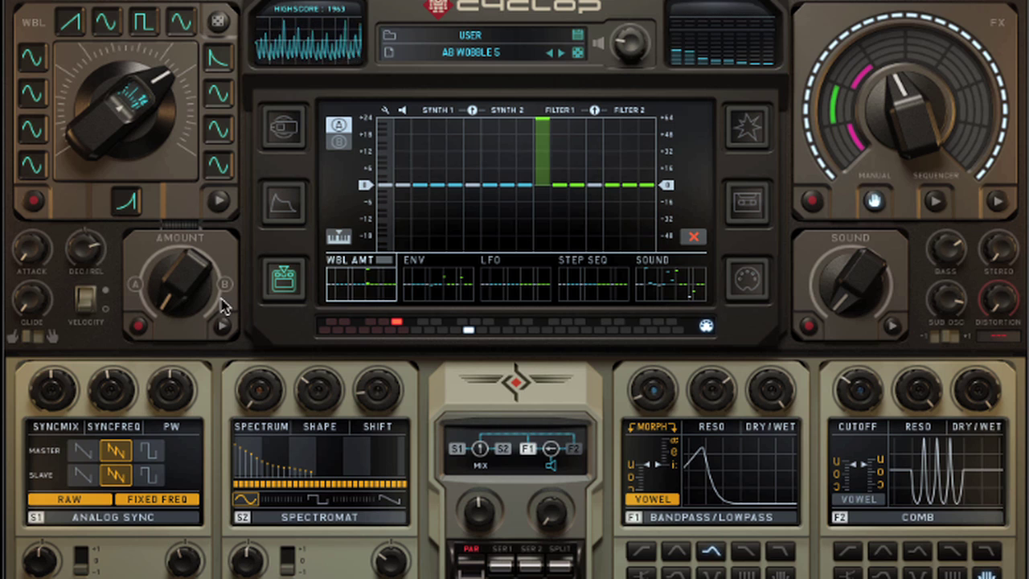
pyautogui.moveTo(186, 290); pyautogui.dragTo(116, 2)
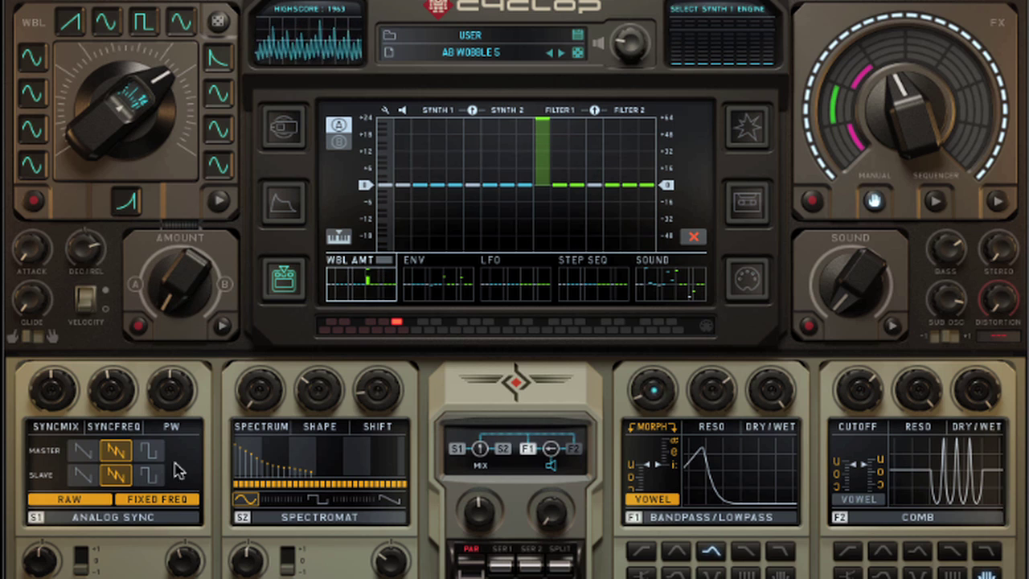
# Arm recording for the wobble Amount knob, record a new knob movement and show the Amount recording
pyautogui.click(139, 338)
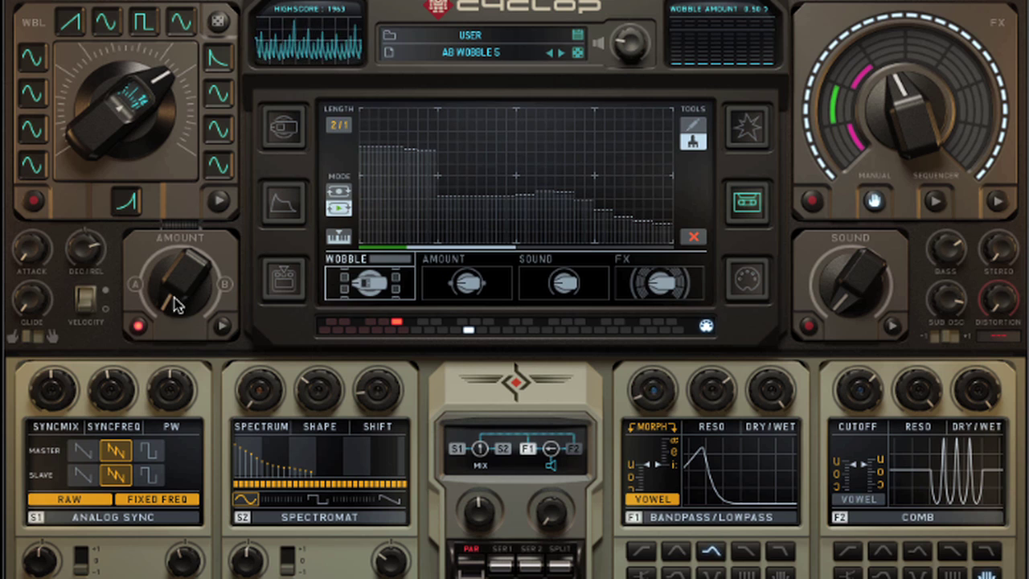
pyautogui.moveTo(174, 297); pyautogui.dragTo(113, 312)
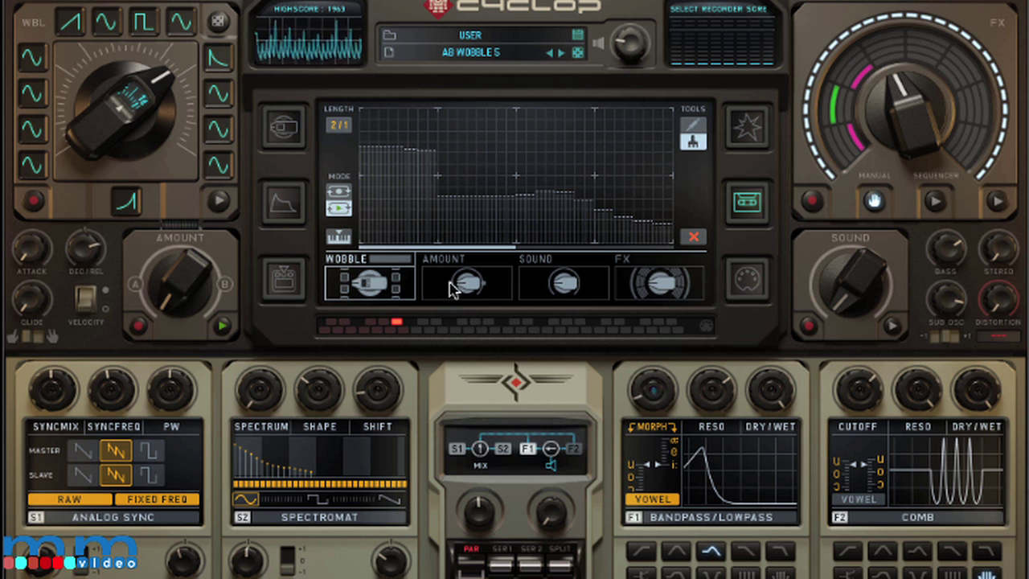
pyautogui.click(280, 283)
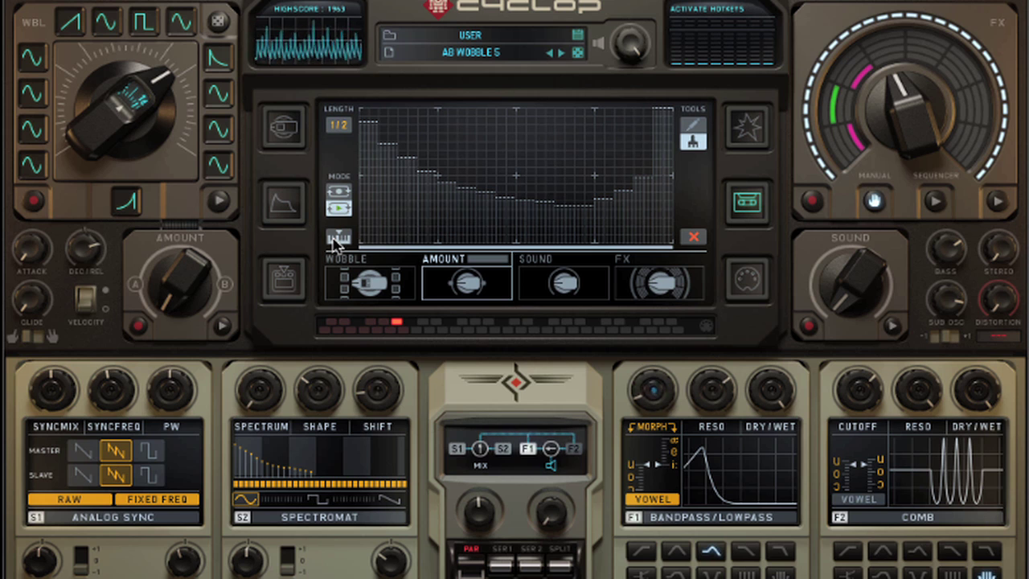
# Activate the hotkeys for the Amount recordings and draw a 16-step pattern across the empty first slot
pyautogui.click(339, 238)
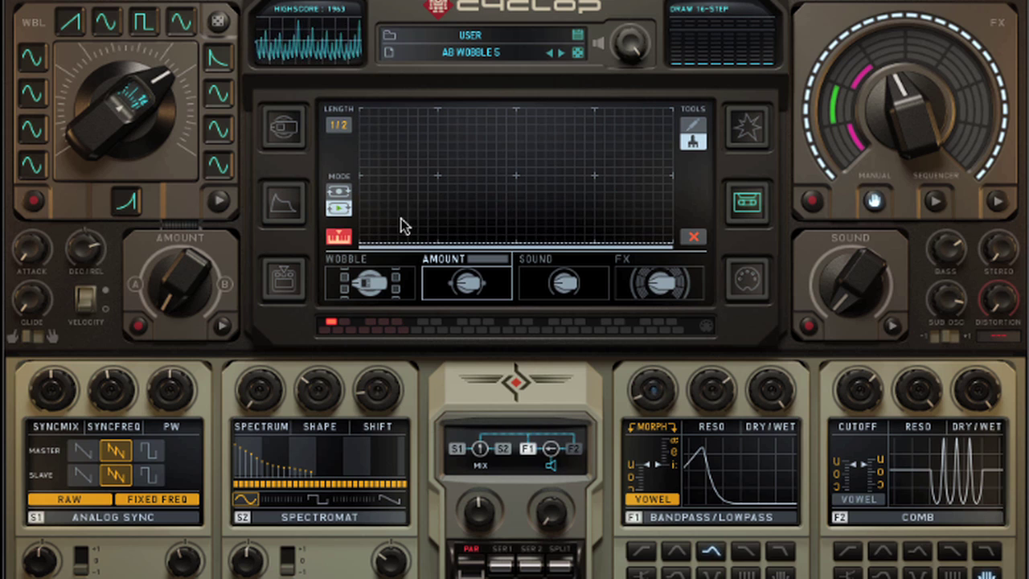
pyautogui.moveTo(402, 225)
pyautogui.mouseDown()
pyautogui.moveTo(443, 176)
pyautogui.moveTo(547, 123)
pyautogui.moveTo(674, 223)
pyautogui.mouseUp()
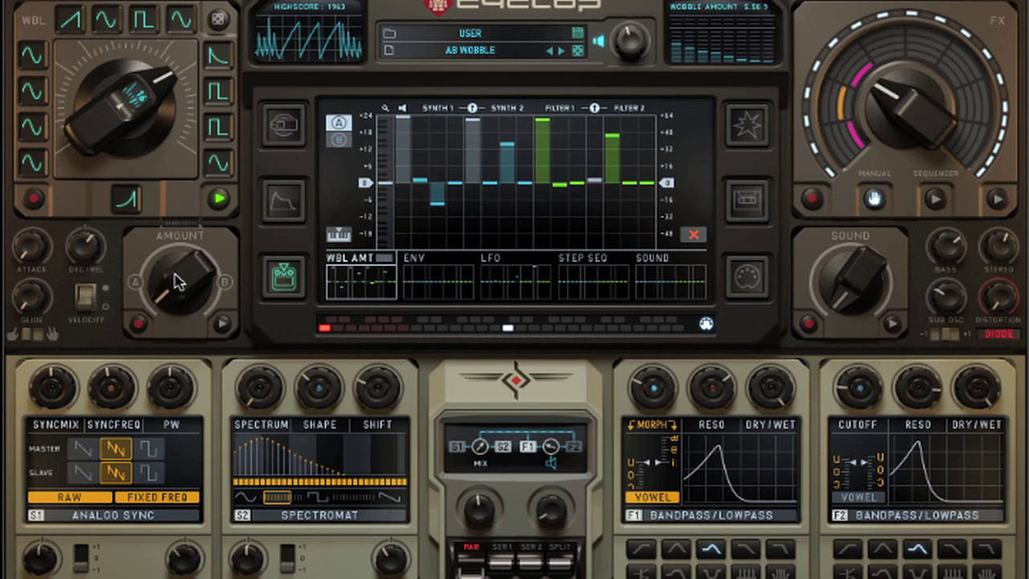
# Sweep the wobble Amount knob of the AB Wobble preset up to about 98.5 % and back down
pyautogui.moveTo(176, 281); pyautogui.dragTo(176, 225)
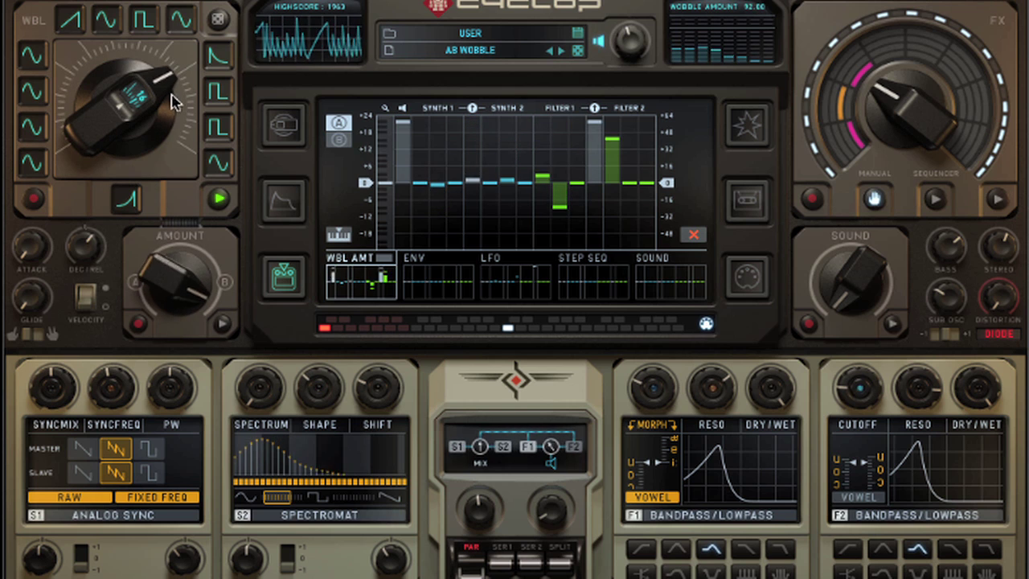
pyautogui.moveTo(171, 94); pyautogui.dragTo(171, 61)
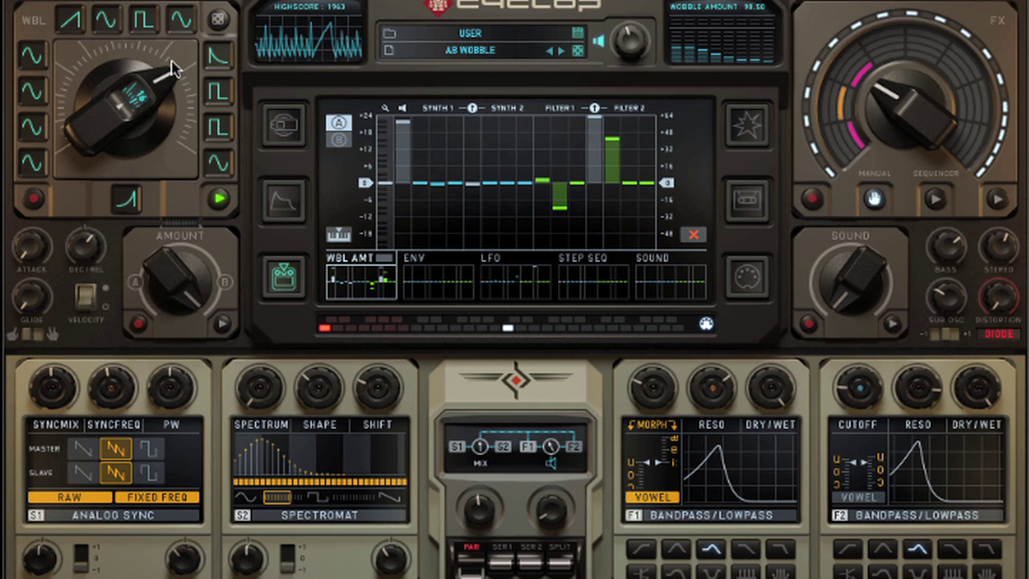
pyautogui.moveTo(138, 108); pyautogui.dragTo(130, 345)
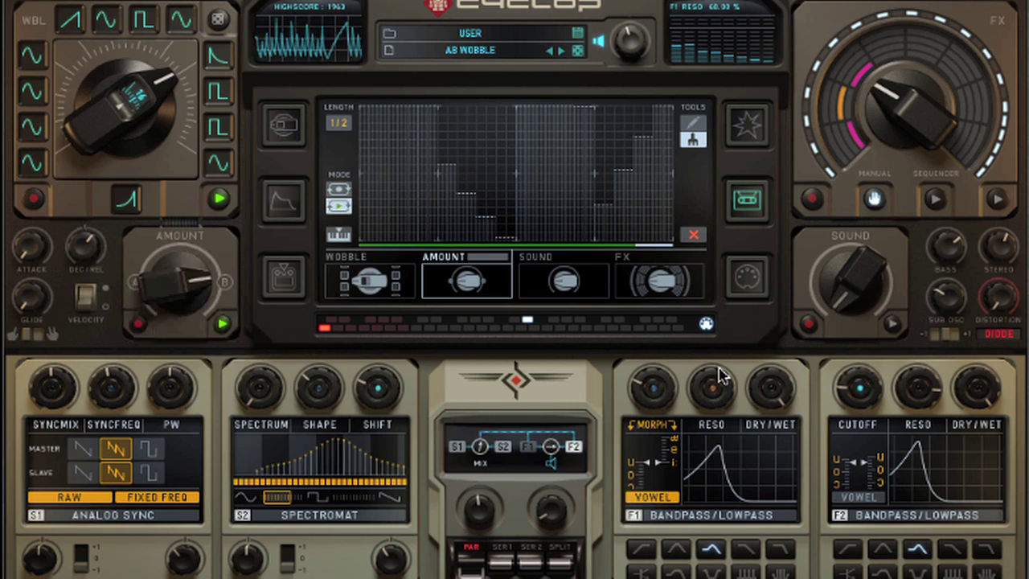
# Add positive modulation to Synth 2's Shape and Filter 2's Reso in the Sound knob's assignments
pyautogui.click(845, 281)
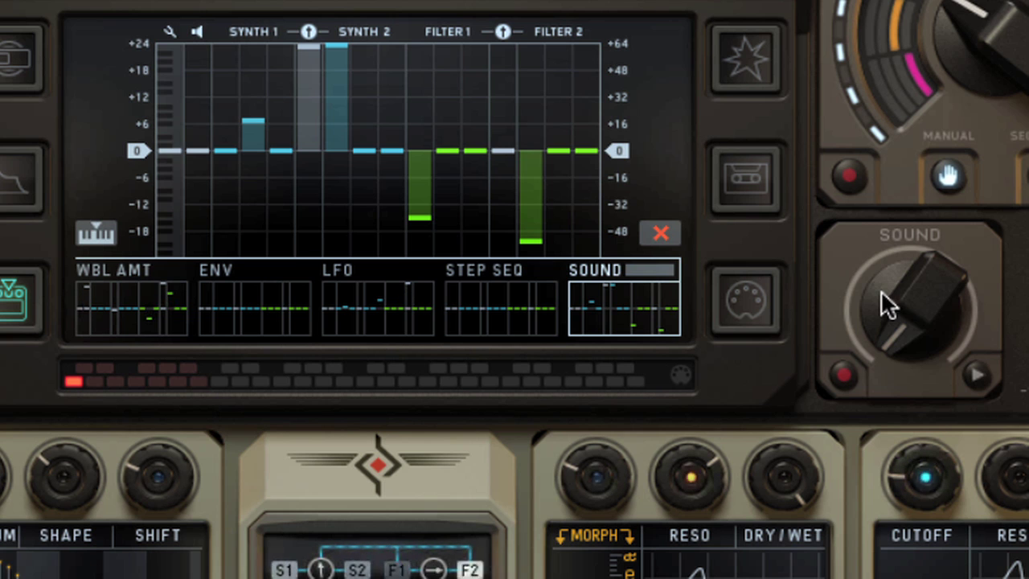
pyautogui.click(367, 98)
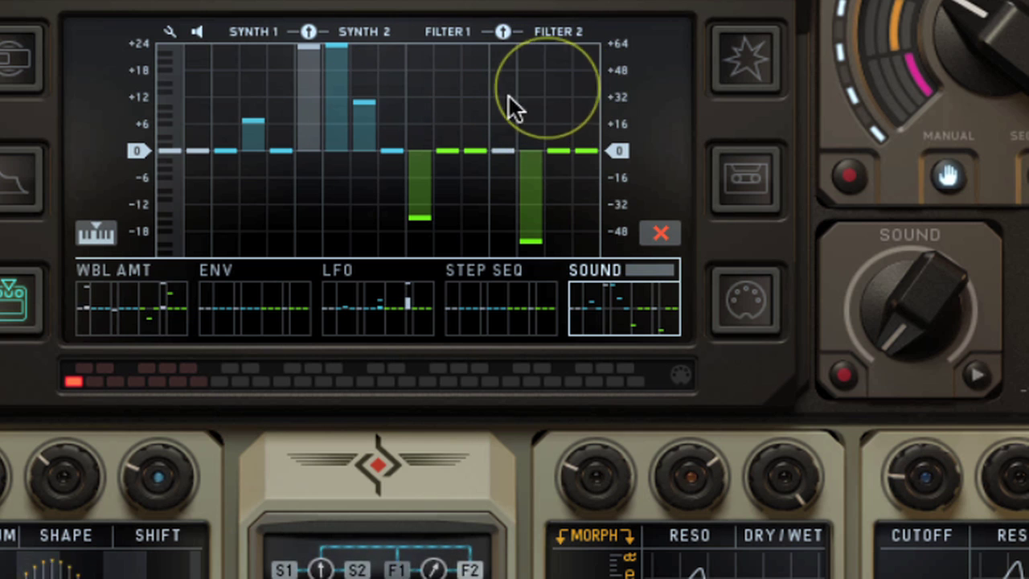
pyautogui.click(548, 88)
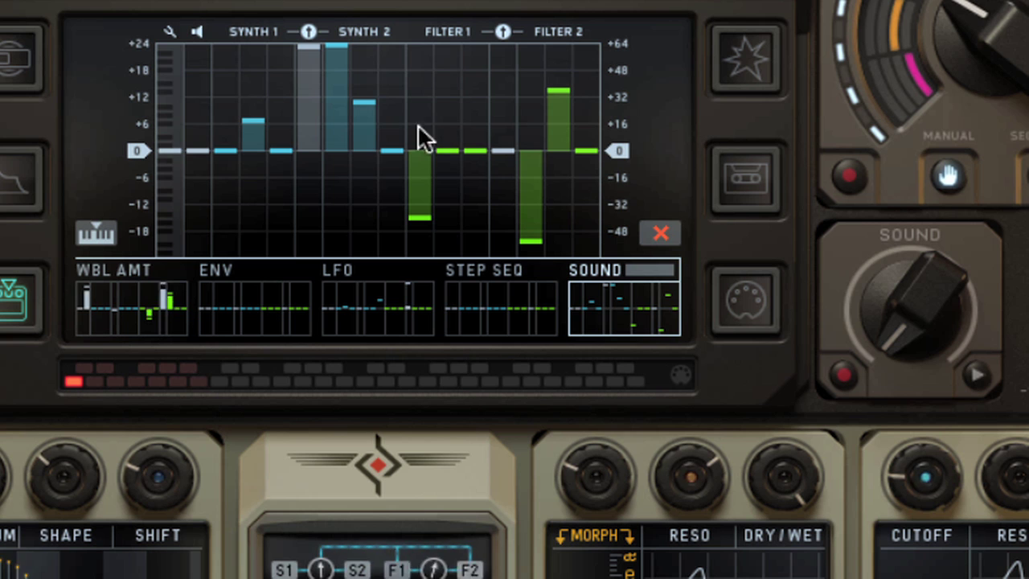
# Sweep the Sound knob up and down to hear its assigned synth and filter modulations
pyautogui.click(919, 299)
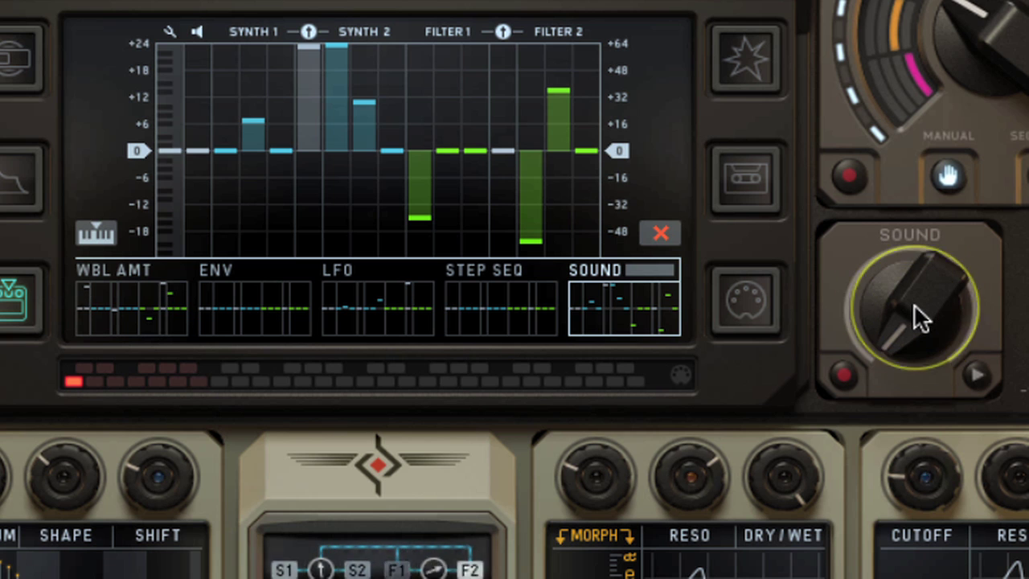
pyautogui.moveTo(915, 299); pyautogui.dragTo(920, 92)
pyautogui.moveTo(884, 287); pyautogui.dragTo(562, 410)
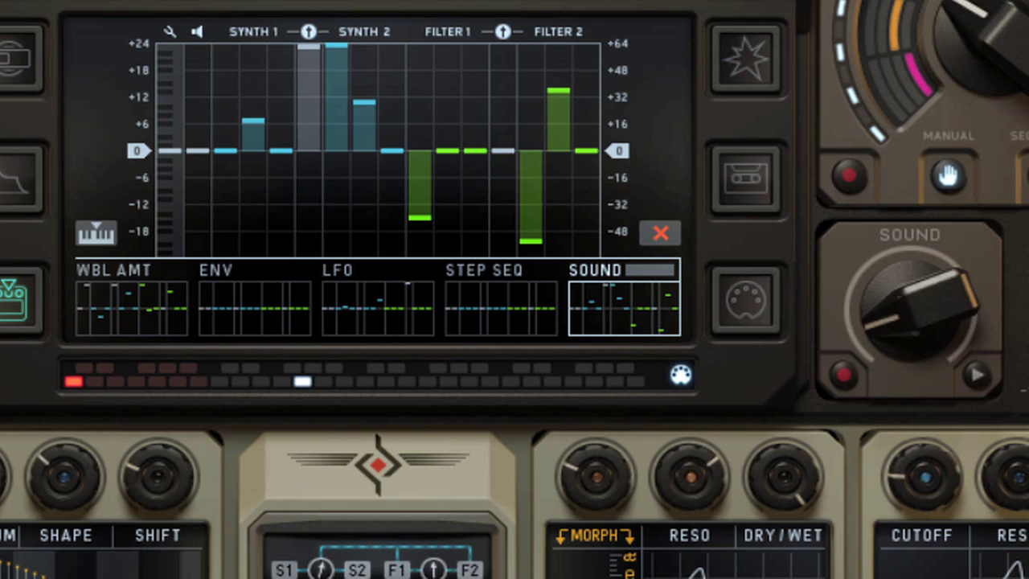